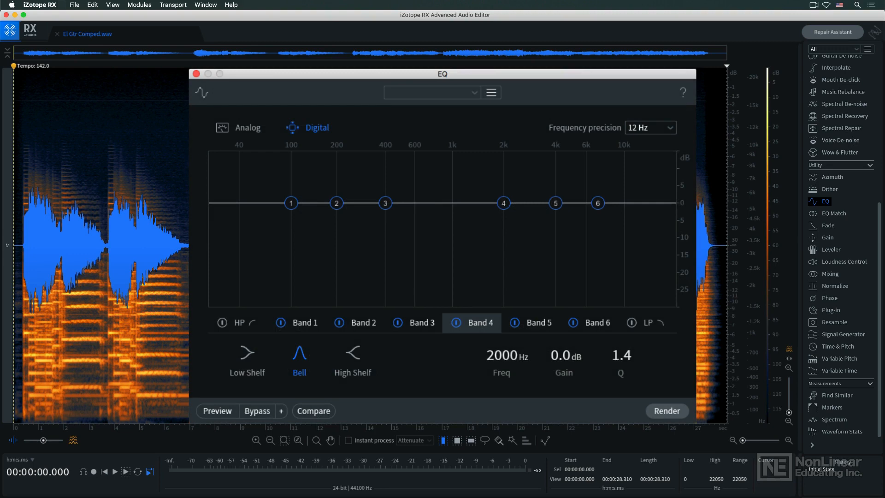
- Enable the low-pass and high-pass filters in the EQ
{"action": "left_click", "coordinate": [631, 322]}
{"action": "left_click", "coordinate": [223, 322]}
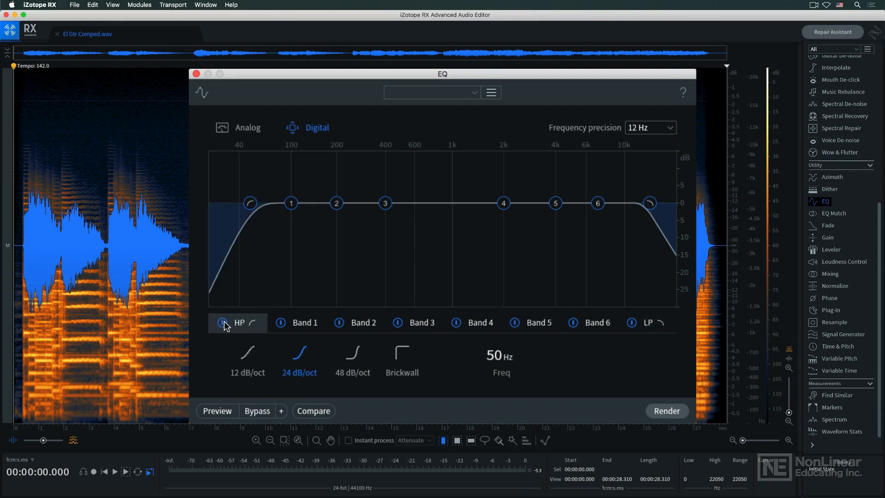
- Try the 12, 24 and 48 dB/oct and Brickwall slopes on the high-pass filter, and return it to 24 dB/oct
{"action": "left_click", "coordinate": [246, 372]}
{"action": "left_click", "coordinate": [302, 374]}
{"action": "left_click", "coordinate": [354, 373]}
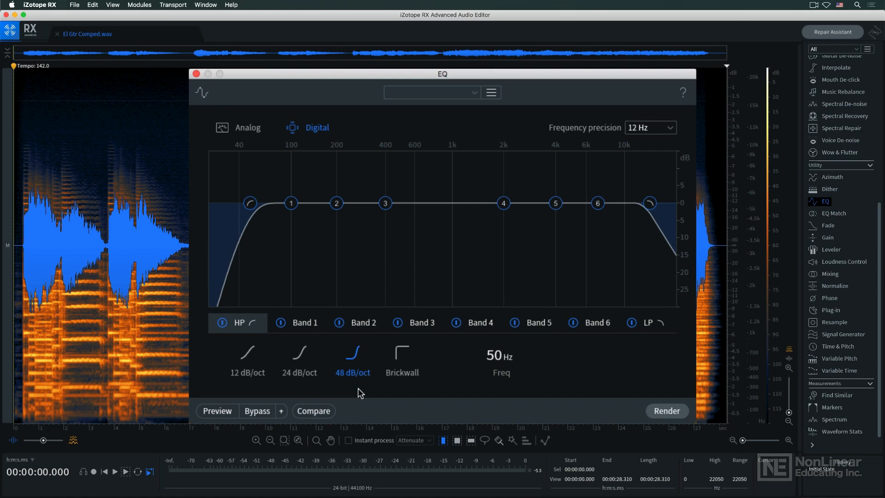
{"action": "left_click", "coordinate": [409, 371]}
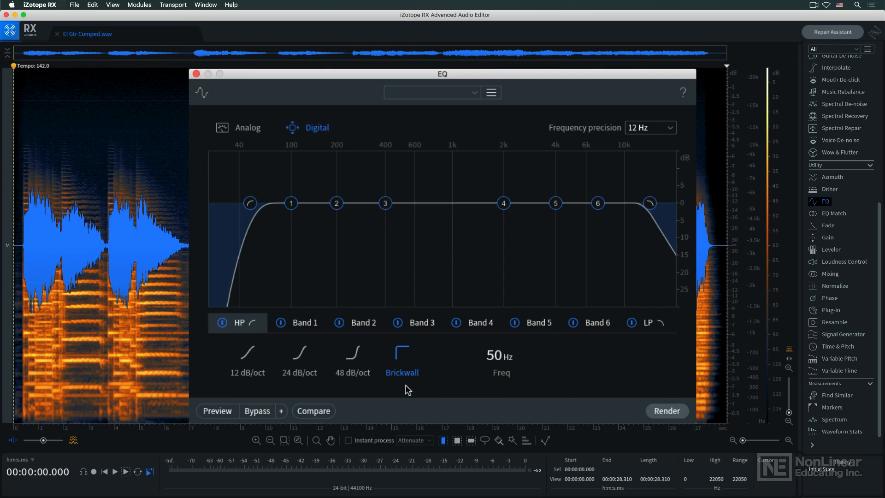
{"action": "left_click", "coordinate": [300, 371]}
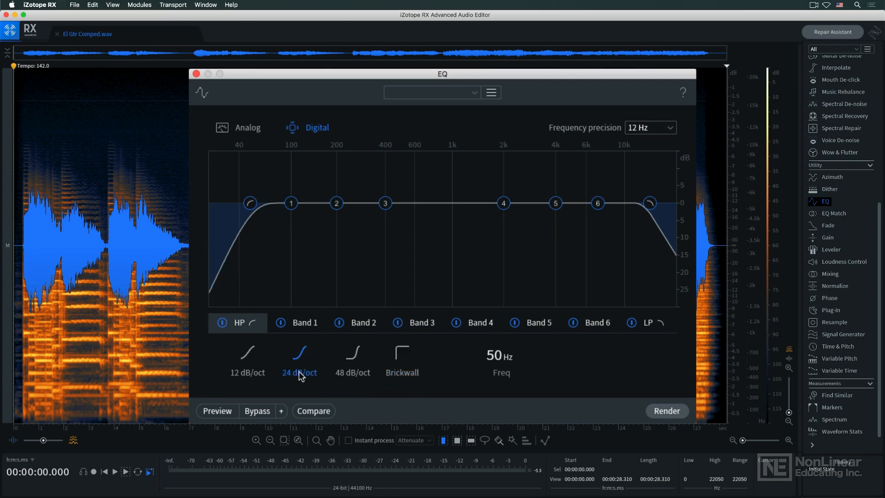
- Look through the filter shape, frequency, gain and Q settings of Bands 1 to 6
{"action": "left_click", "coordinate": [311, 322]}
{"action": "left_click", "coordinate": [361, 324]}
{"action": "left_click", "coordinate": [412, 324]}
{"action": "left_click", "coordinate": [477, 324]}
{"action": "left_click", "coordinate": [536, 324]}
{"action": "left_click", "coordinate": [592, 326]}
- Try the shelf shapes on Band 3, return it to Bell, and set its gain to -3.0 dB and Q to 0.7
{"action": "left_click", "coordinate": [418, 325]}
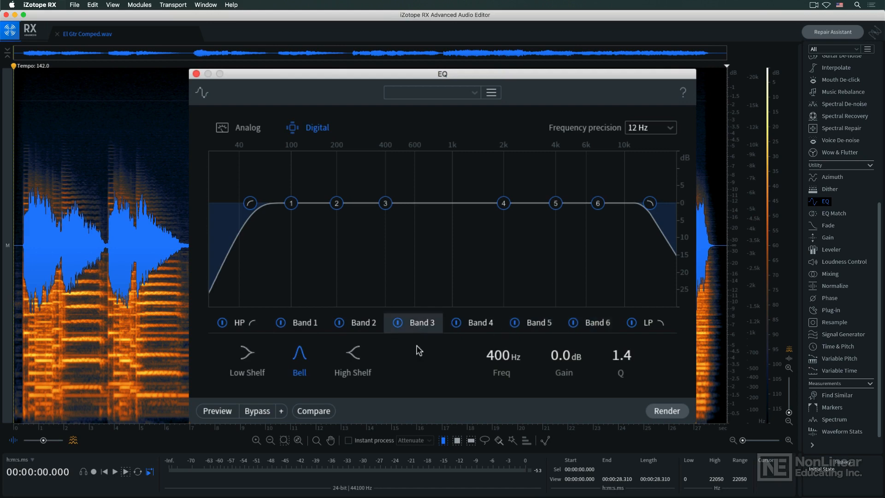
{"action": "left_click", "coordinate": [247, 369]}
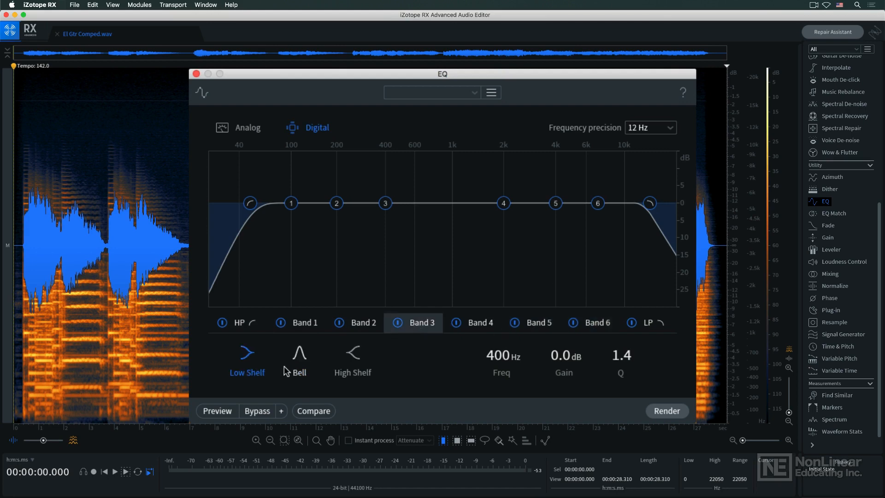
{"action": "left_click", "coordinate": [353, 376]}
{"action": "left_click", "coordinate": [301, 373]}
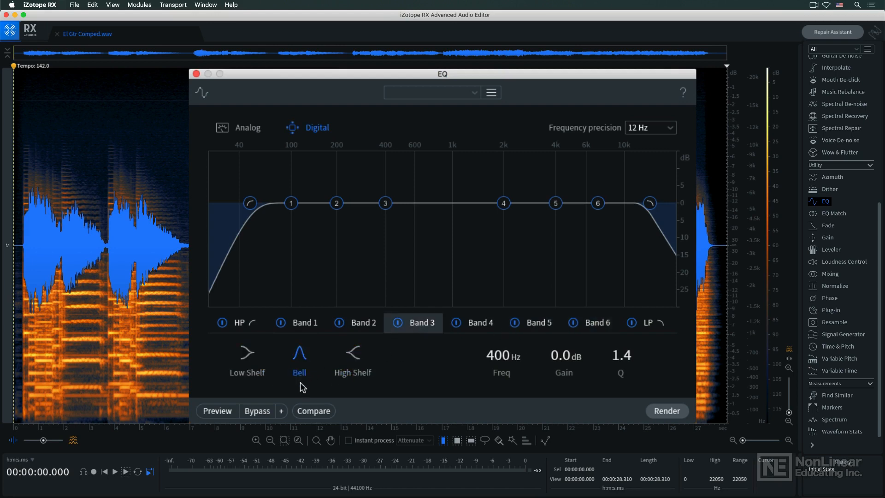
{"action": "scroll", "coordinate": [566, 360], "scroll_direction": "down", "scroll_amount": 3}
{"action": "left_click_drag", "start_coordinate": [615, 363], "coordinate": [615, 380]}
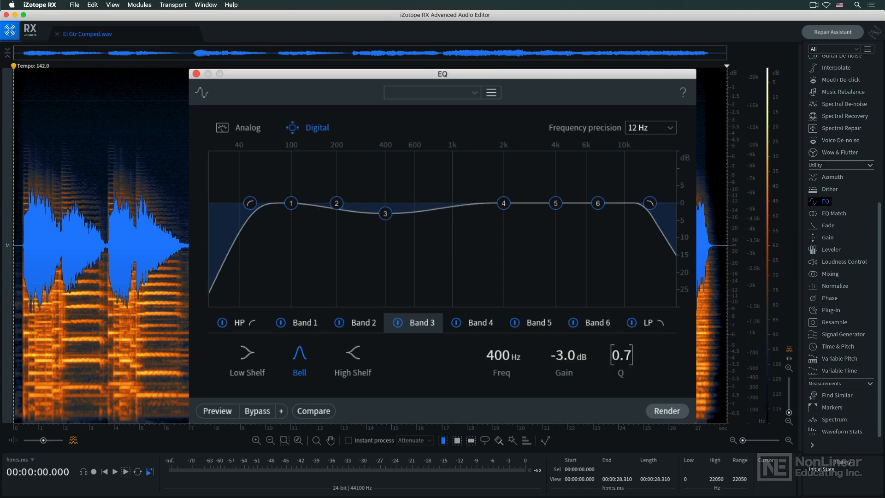
- Set Band 4's gain to 1.0 dB and its Q to 0.7
{"action": "left_click", "coordinate": [479, 324]}
{"action": "scroll", "coordinate": [574, 365], "scroll_direction": "up", "scroll_amount": 1}
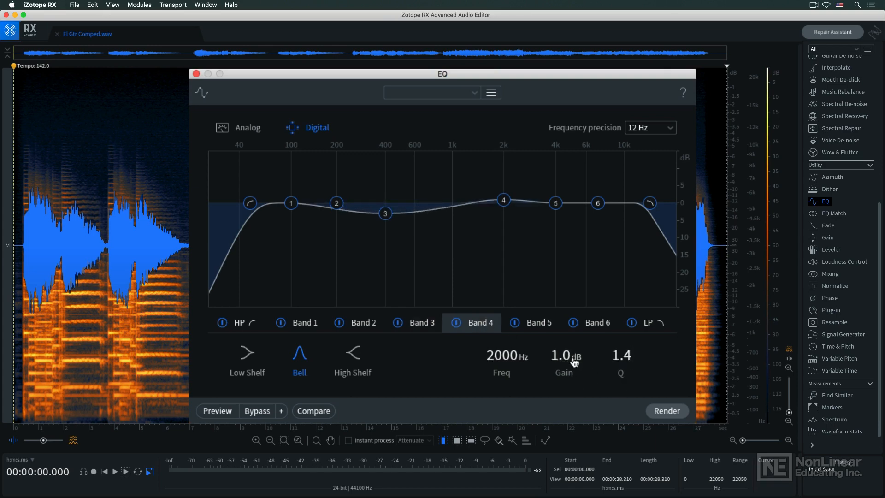
{"action": "left_click", "coordinate": [621, 356]}
{"action": "type", "text": "0.7"}
{"action": "key", "text": "Return"}
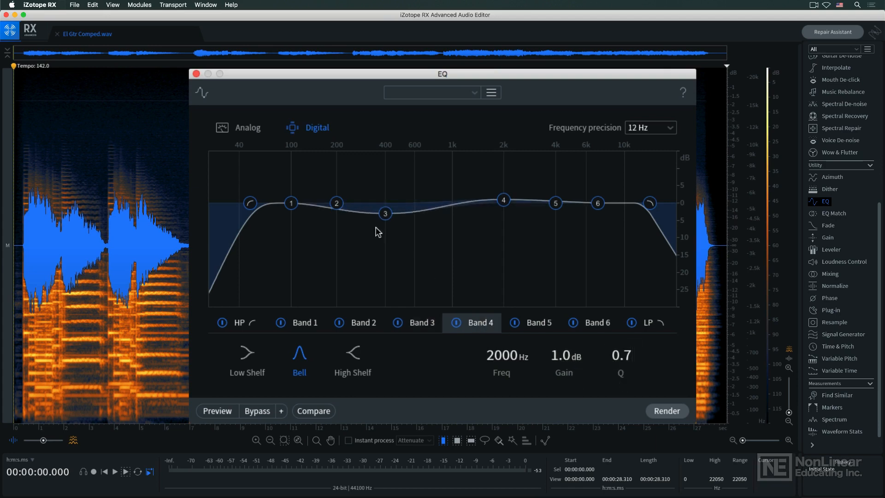
- Switch the EQ between Analog and Digital modes, finishing in Analog mode
{"action": "left_click", "coordinate": [245, 127]}
{"action": "left_click", "coordinate": [304, 130]}
{"action": "left_click", "coordinate": [245, 128]}
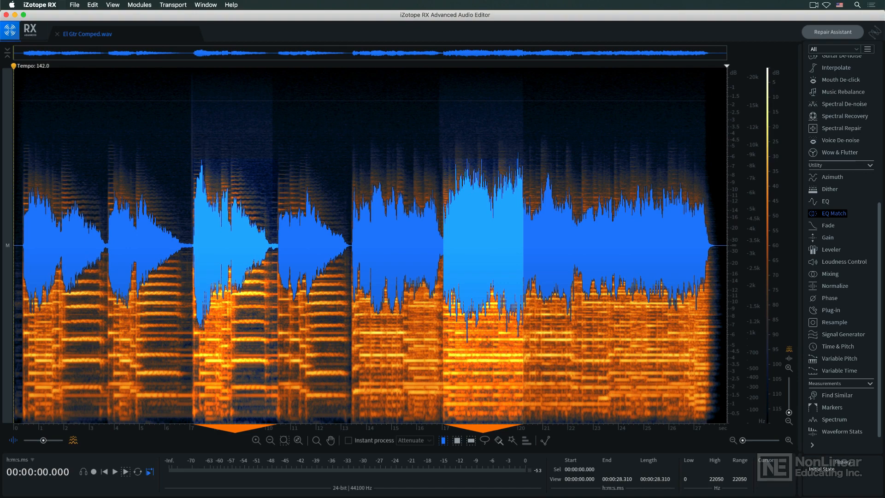
- Open the EQ Match module and play the unprocessed guitar recording
{"action": "left_click", "coordinate": [833, 213]}
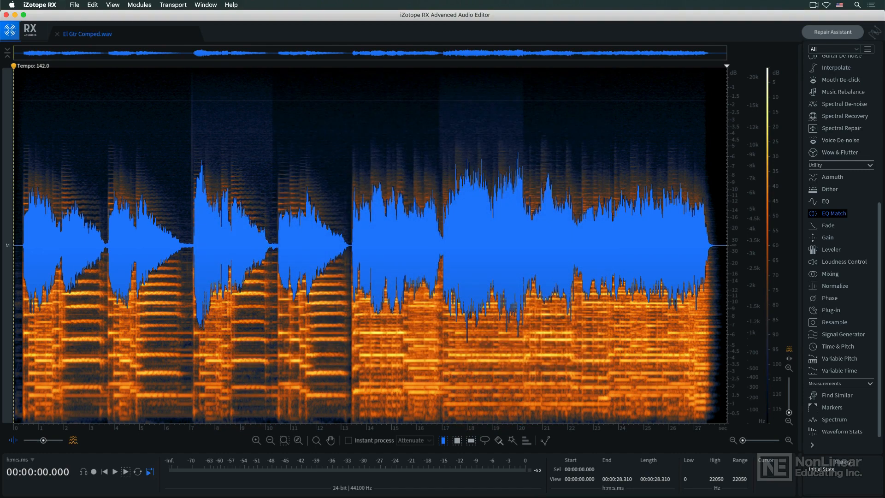
{"action": "key", "text": "space"}
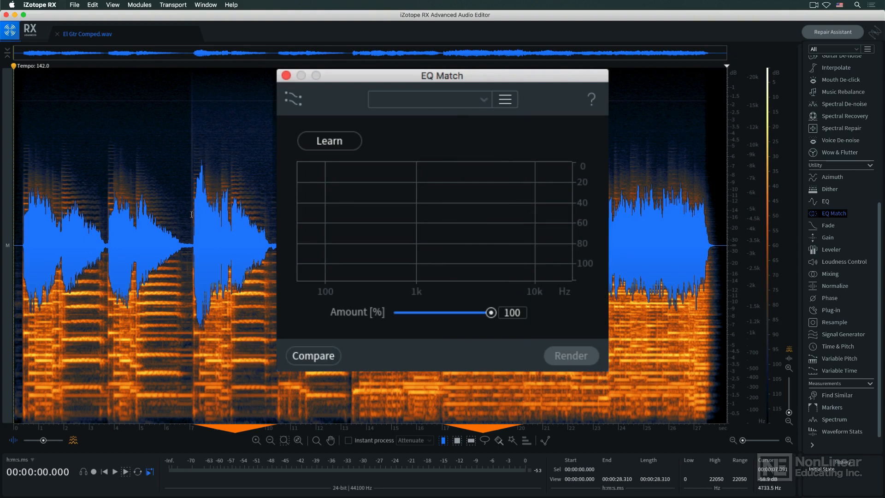
- Learn the EQ Match profile from the recording's opening section, from 0 to about 7.1 seconds
{"action": "left_click_drag", "start_coordinate": [192, 214], "coordinate": [14, 215]}
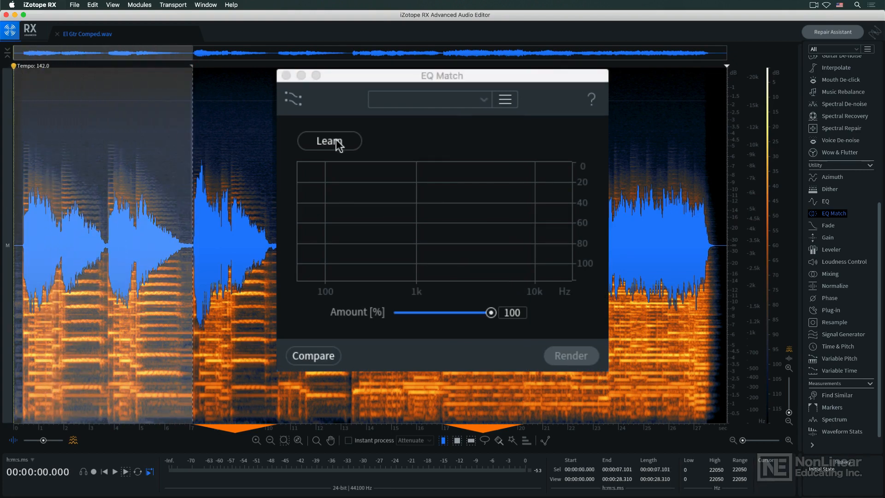
{"action": "left_click", "coordinate": [350, 140]}
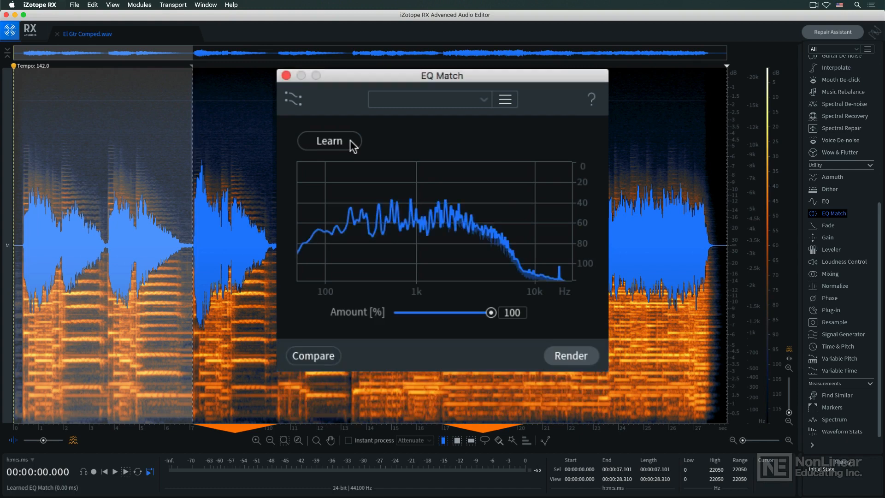
- Select the two marked passages, about 7.1 to 10.5 s and 17 to 20.2 s, and open the comparison of EQ Match settings
{"action": "left_click_drag", "start_coordinate": [278, 216], "coordinate": [193, 215]}
{"action": "left_click_drag", "start_coordinate": [442, 392], "coordinate": [523, 391]}
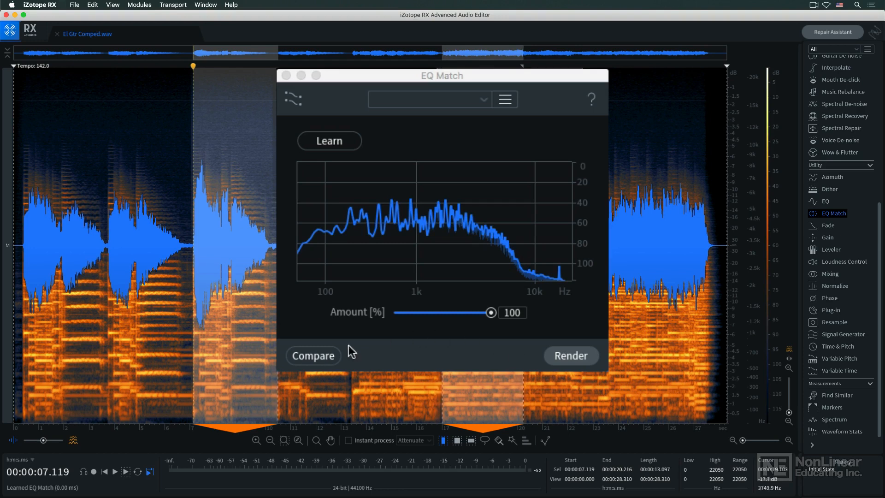
{"action": "left_click", "coordinate": [325, 354]}
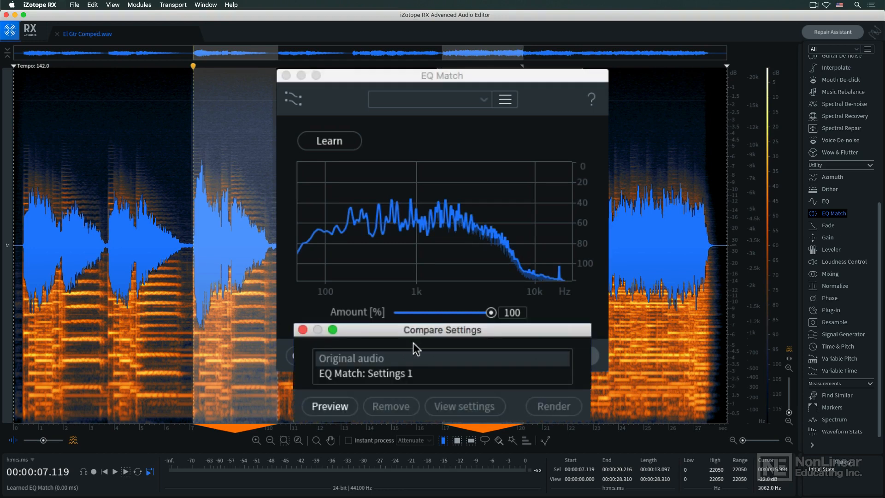
- Preview the guitar audio processed with EQ Match: Settings 1
{"action": "left_click", "coordinate": [415, 373]}
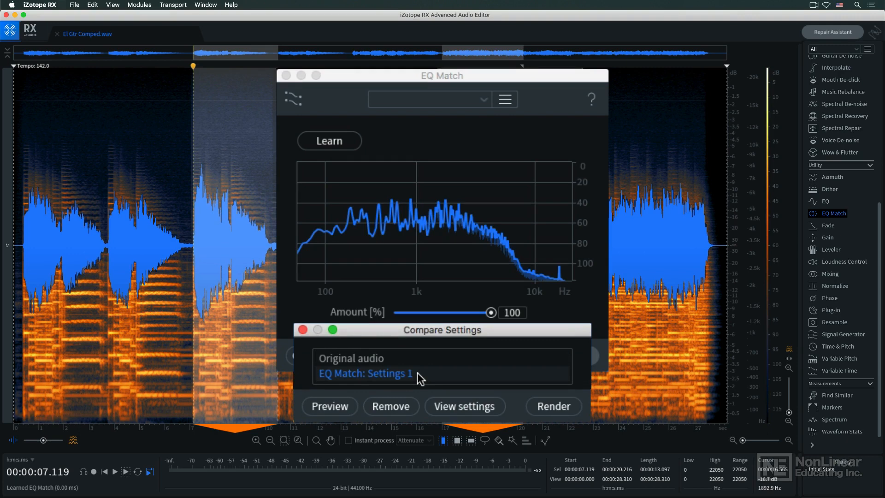
{"action": "left_click", "coordinate": [346, 404]}
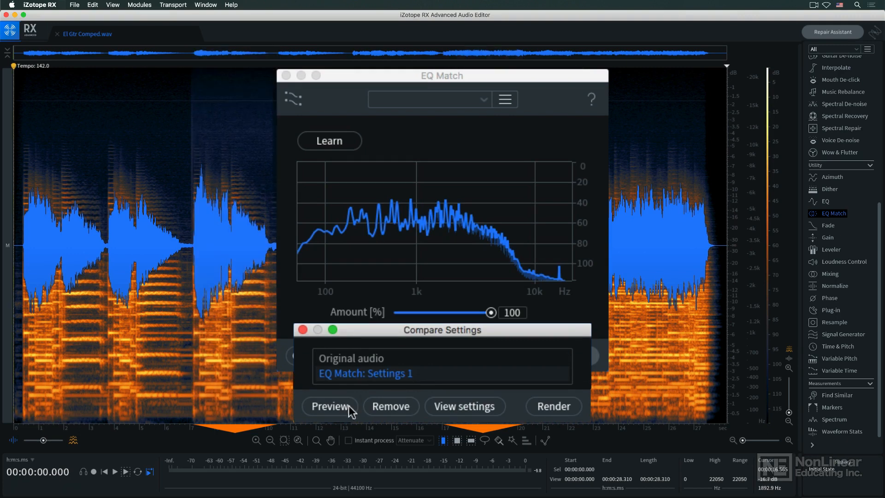
{"action": "left_click", "coordinate": [348, 405]}
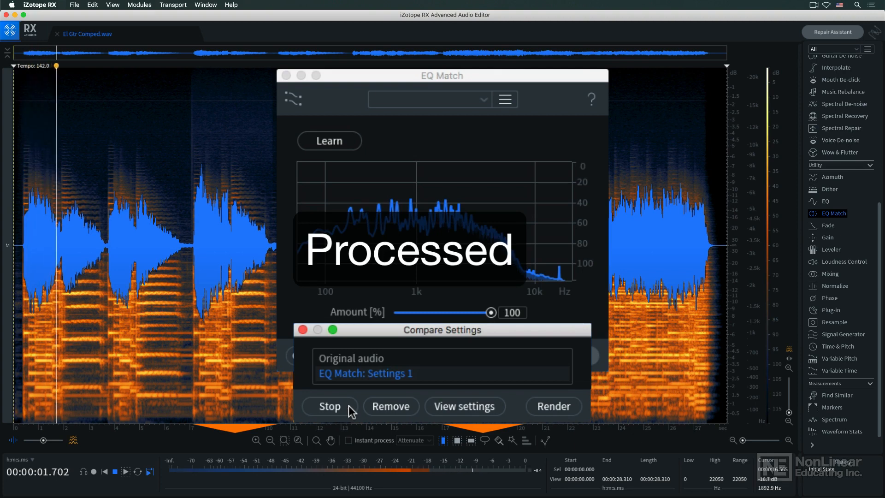